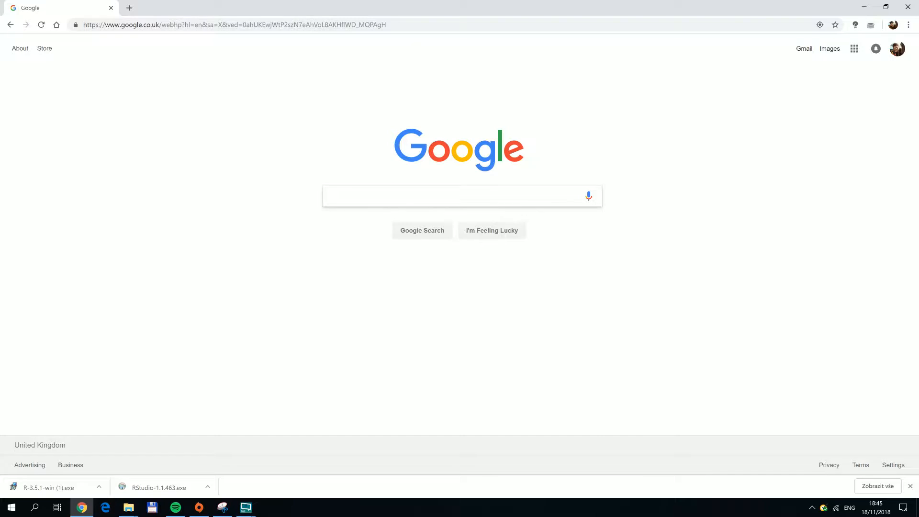
{"action": "left_click", "coordinate": [521, 200]}
{"action": "type", "text": "r"}
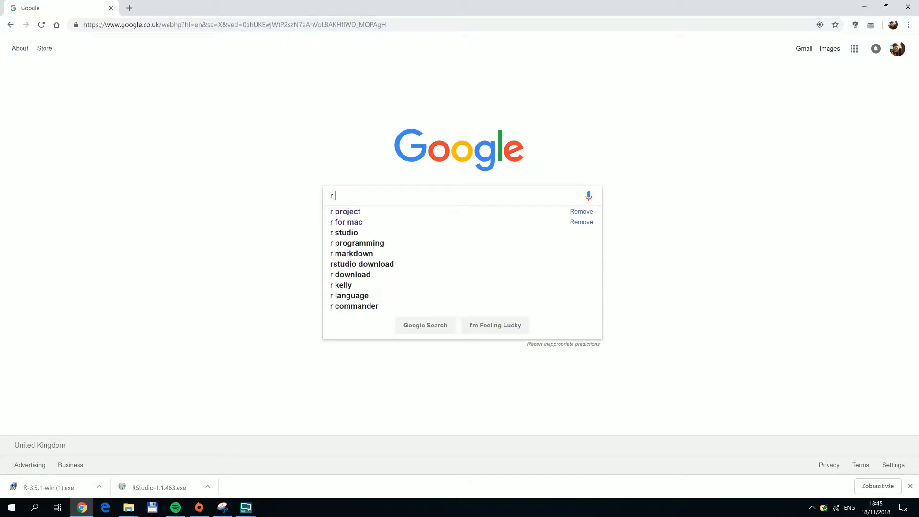
{"action": "left_click", "coordinate": [478, 214]}
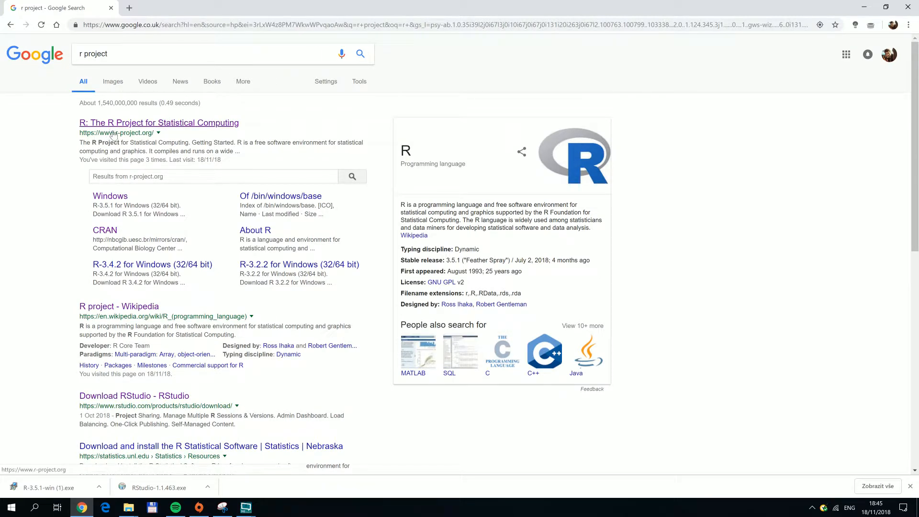
{"action": "left_click", "coordinate": [170, 127]}
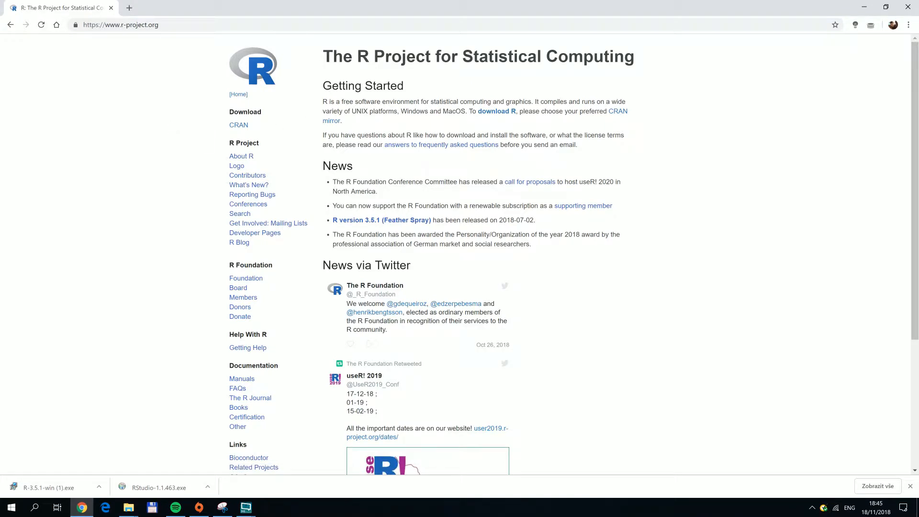
{"action": "left_click", "coordinate": [493, 112]}
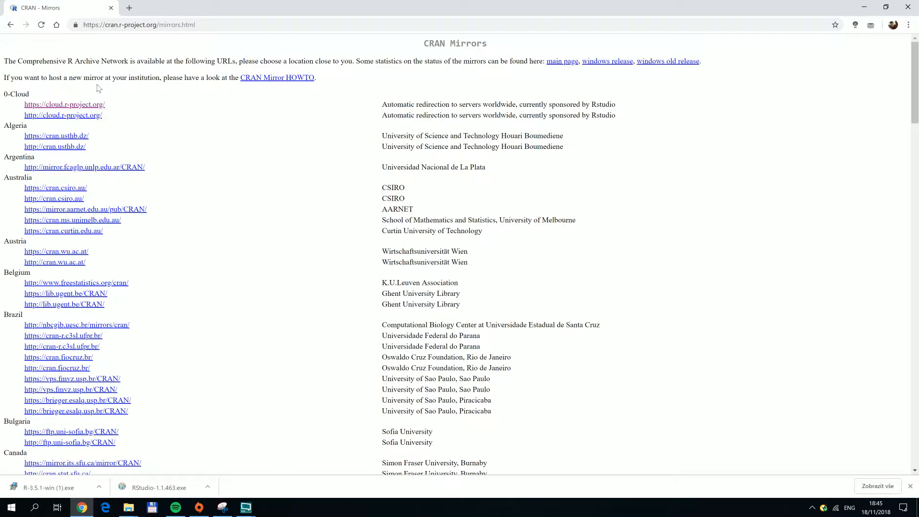
{"action": "left_click", "coordinate": [80, 105]}
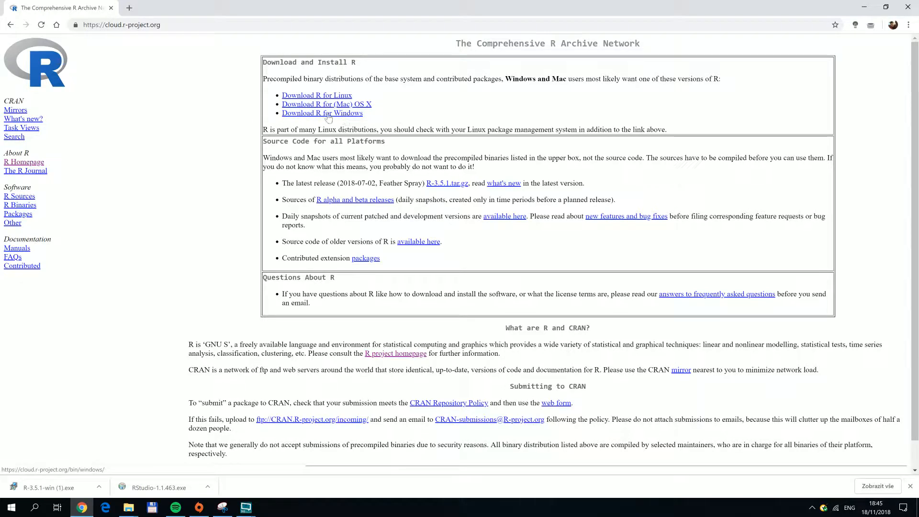
Run the downloaded R-3.5.1-win (1).exe installer with English as the setup language
{"action": "left_click", "coordinate": [66, 487]}
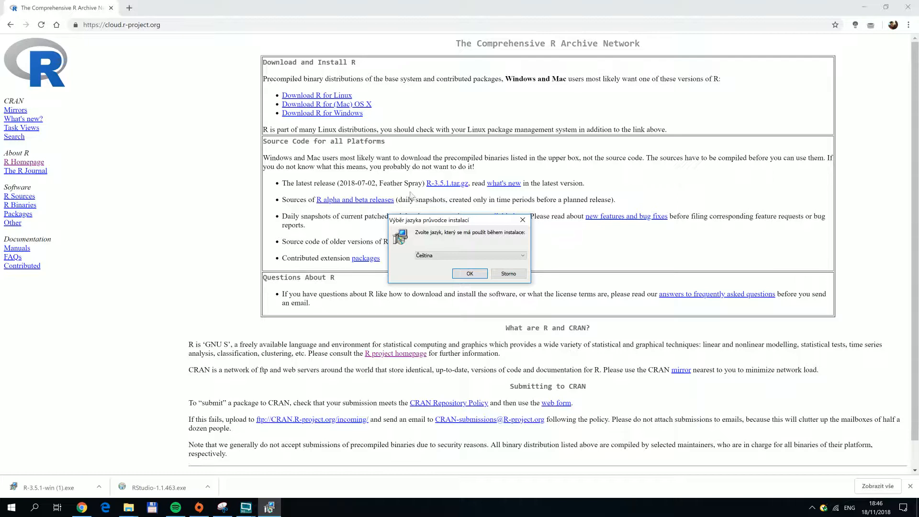
{"action": "left_click", "coordinate": [435, 255]}
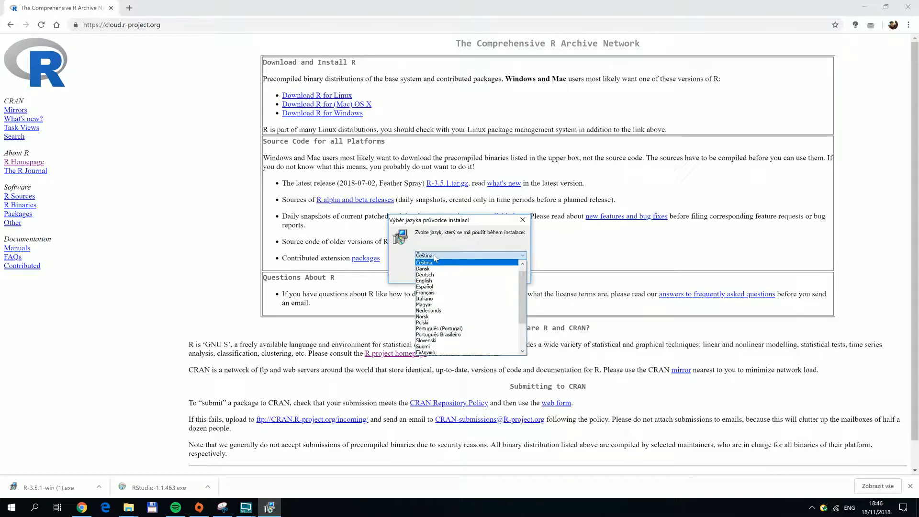
{"action": "left_click", "coordinate": [433, 280]}
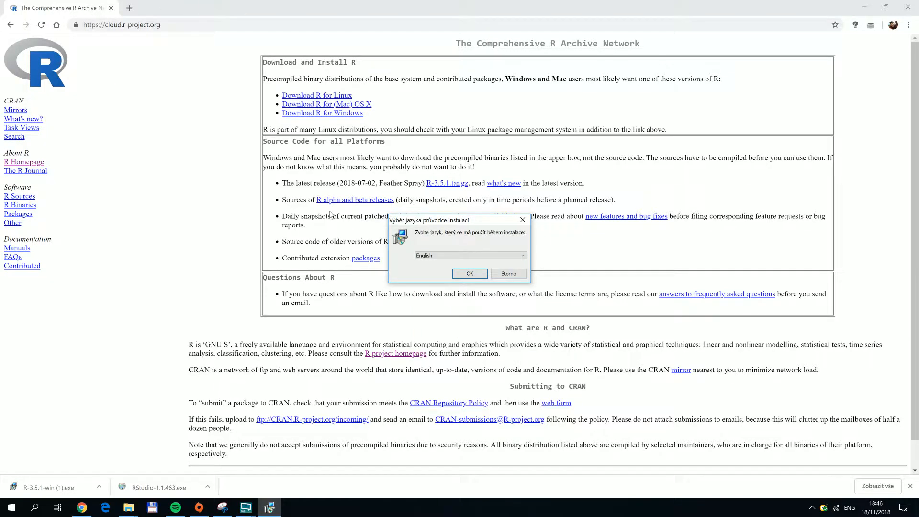
{"action": "left_click", "coordinate": [471, 274]}
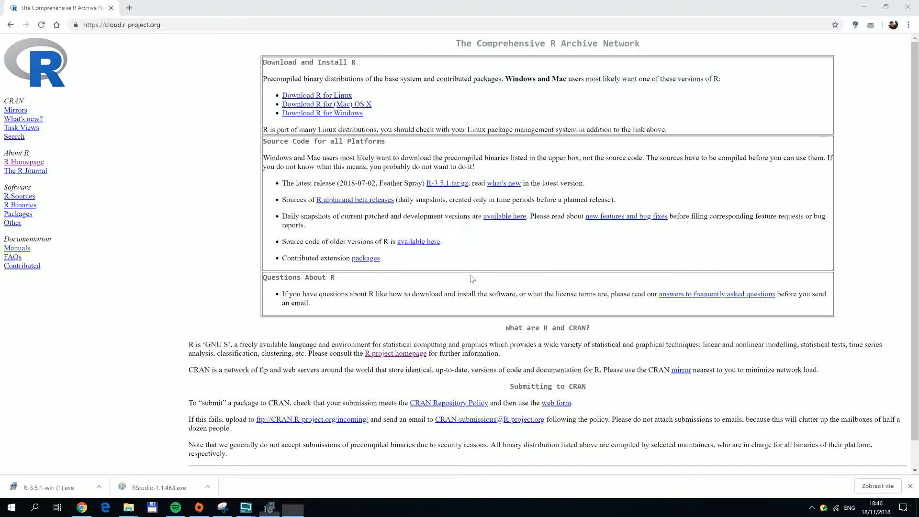
Set the R installation folder to E:\Program Files\R\R-3.5.1 and agree to install into the existing folder
{"action": "left_click", "coordinate": [511, 327]}
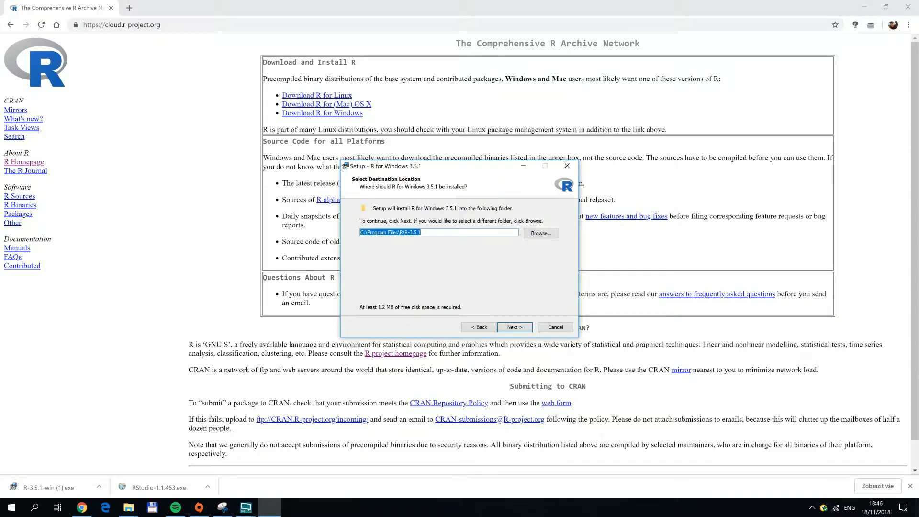
{"action": "left_click_drag", "start_coordinate": [365, 232], "coordinate": [336, 233]}
{"action": "type", "text": "E"}
{"action": "left_click", "coordinate": [509, 329]}
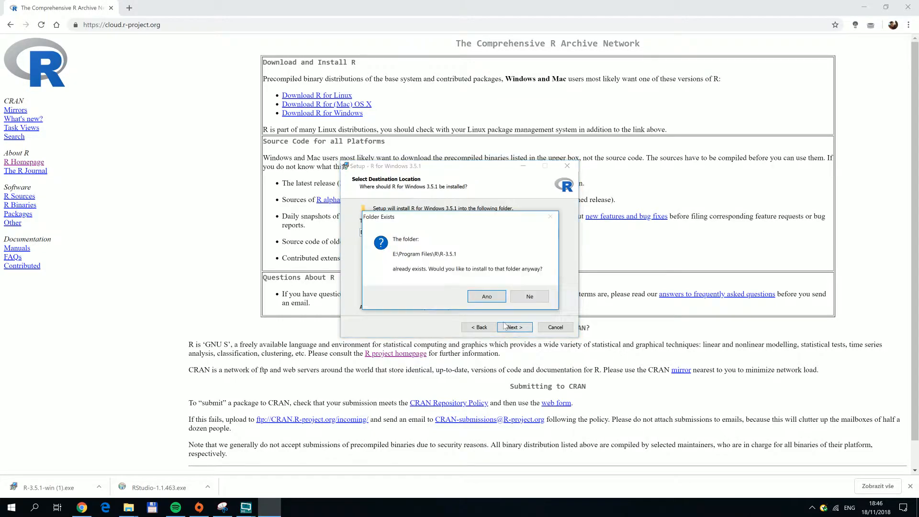
{"action": "left_click", "coordinate": [484, 296]}
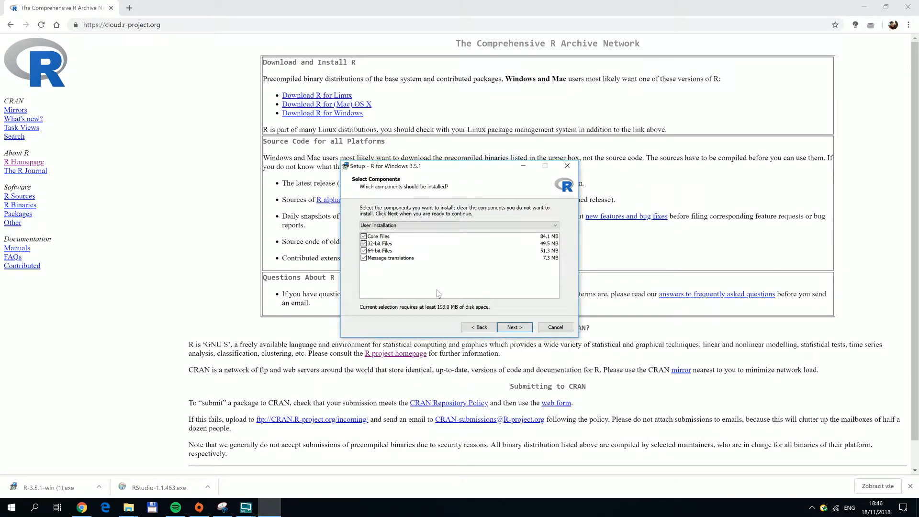
Accept the default components, startup options, Start Menu folder and additional tasks, and complete the R 3.5.1 installation
{"action": "left_click", "coordinate": [511, 327]}
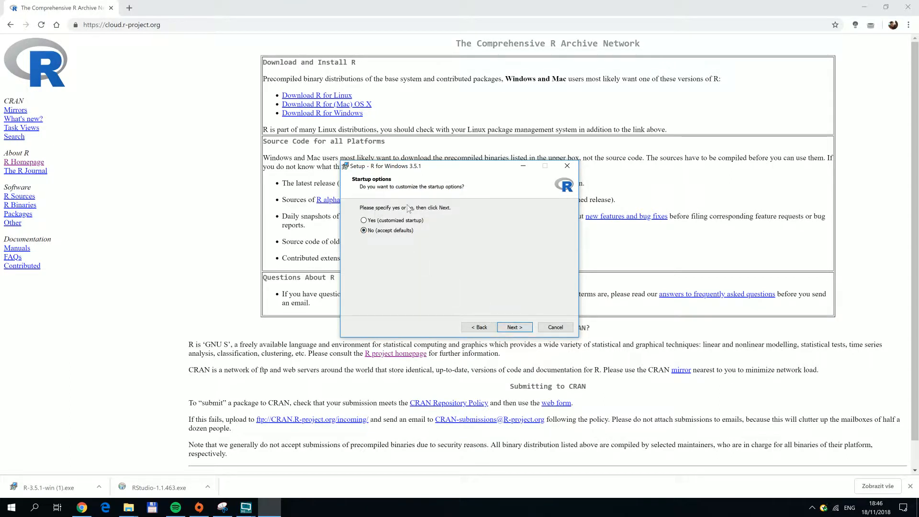
{"action": "left_click", "coordinate": [517, 330]}
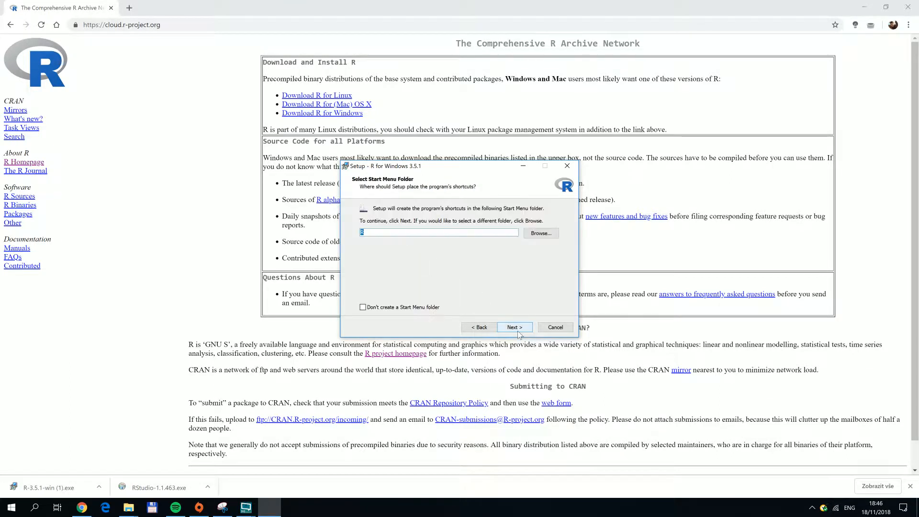
{"action": "left_click", "coordinate": [515, 328]}
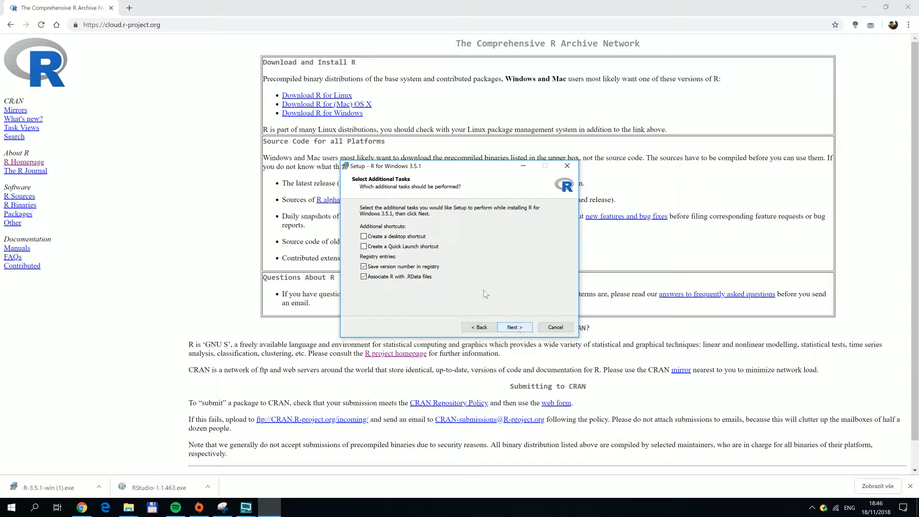
{"action": "left_click", "coordinate": [511, 328]}
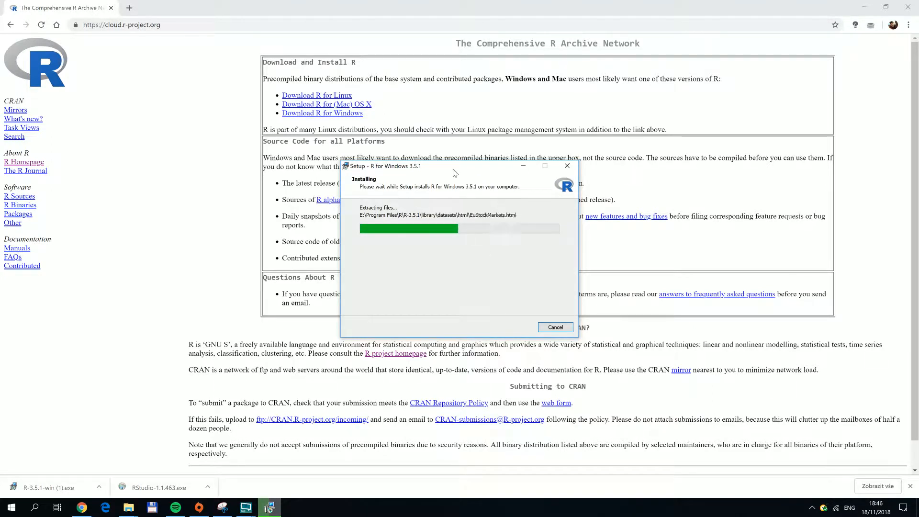
{"action": "left_click_drag", "start_coordinate": [453, 169], "coordinate": [758, 262]}
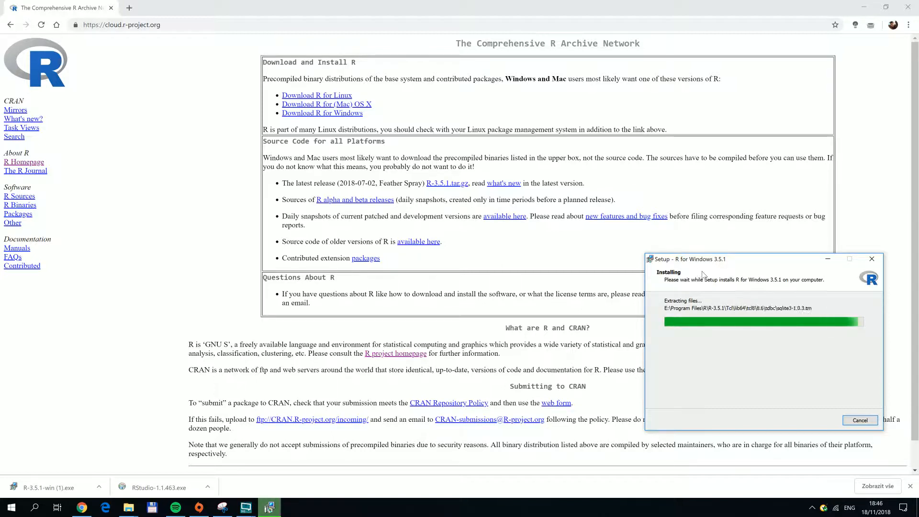
{"action": "left_click", "coordinate": [820, 420]}
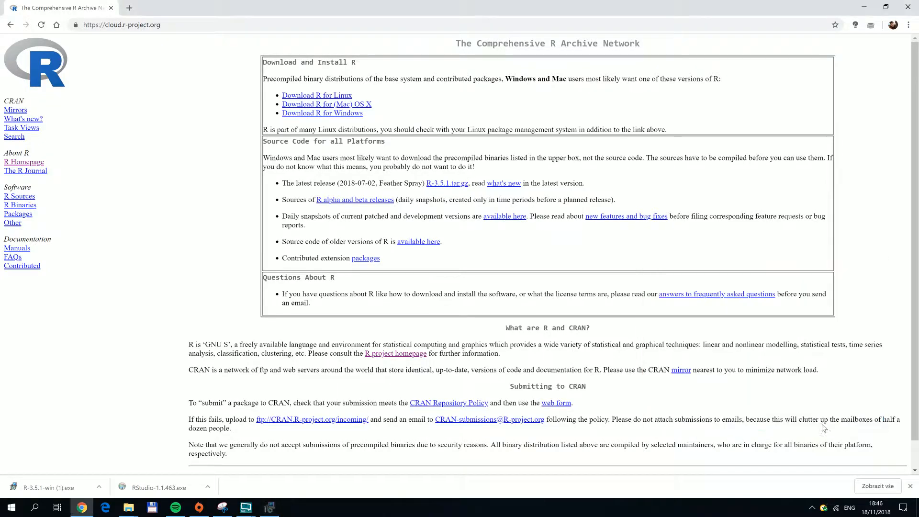
Go back to the Google home page and search for "r studio"
{"action": "left_click", "coordinate": [134, 25]}
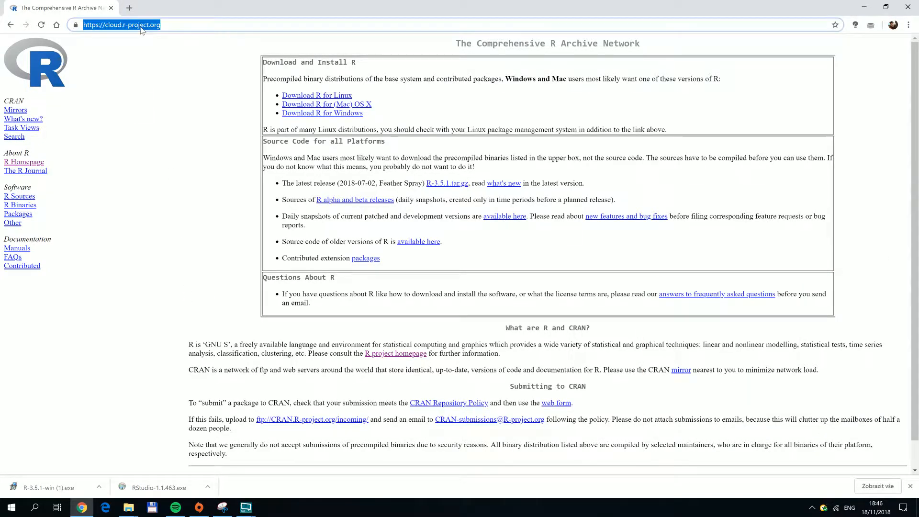
{"action": "type", "text": "goo"}
{"action": "key", "text": "Return"}
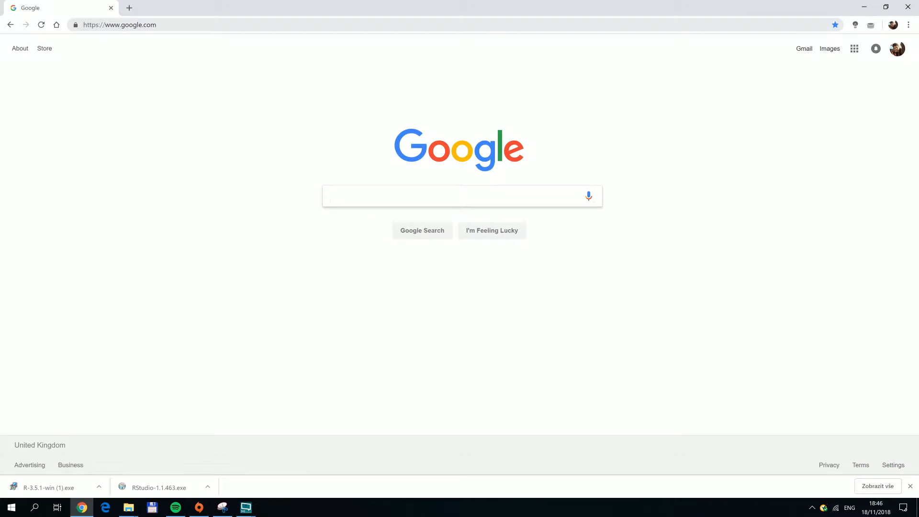
{"action": "type", "text": "r studio"}
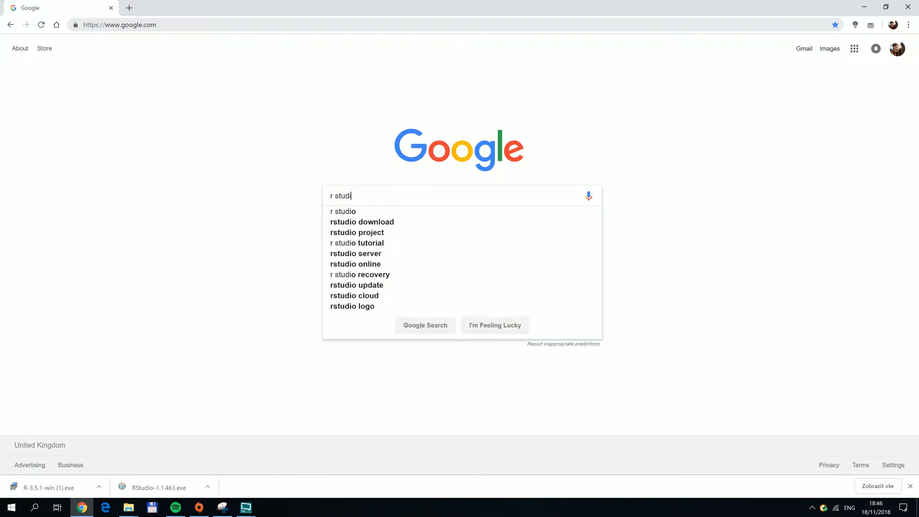
{"action": "key", "text": "Return"}
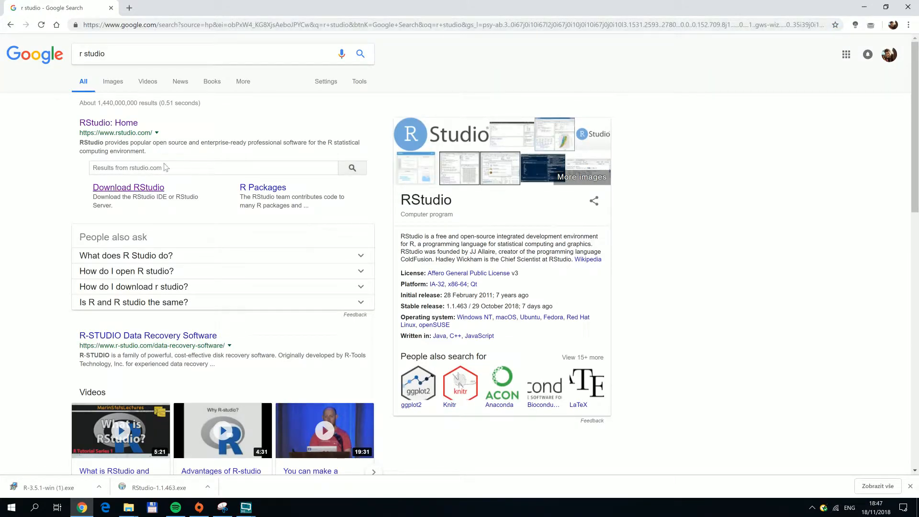
Open the RStudio website and go to the download of the free RStudio Desktop Open Source License version
{"action": "left_click", "coordinate": [112, 123]}
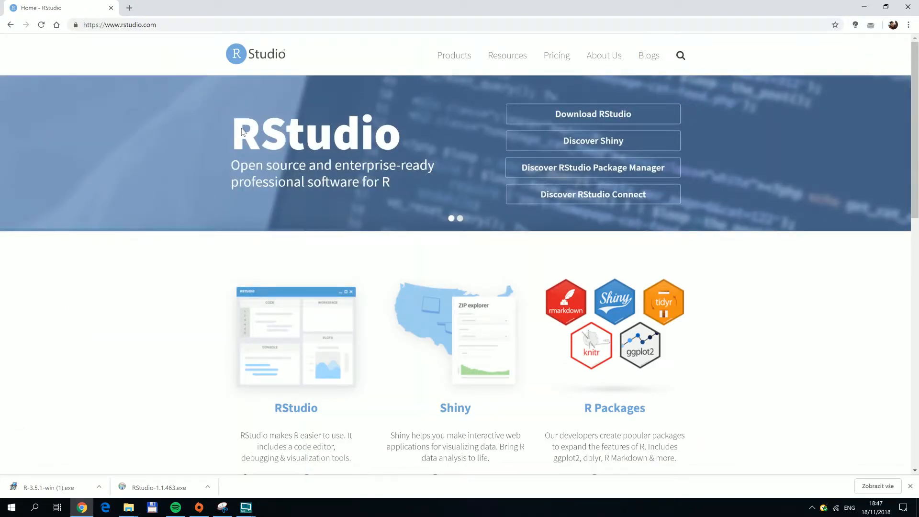
{"action": "left_click", "coordinate": [530, 114]}
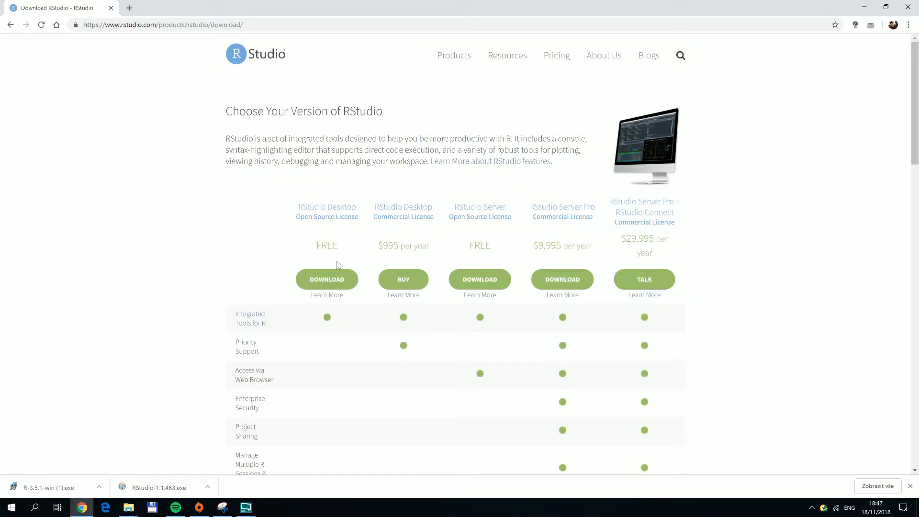
{"action": "left_click", "coordinate": [339, 286]}
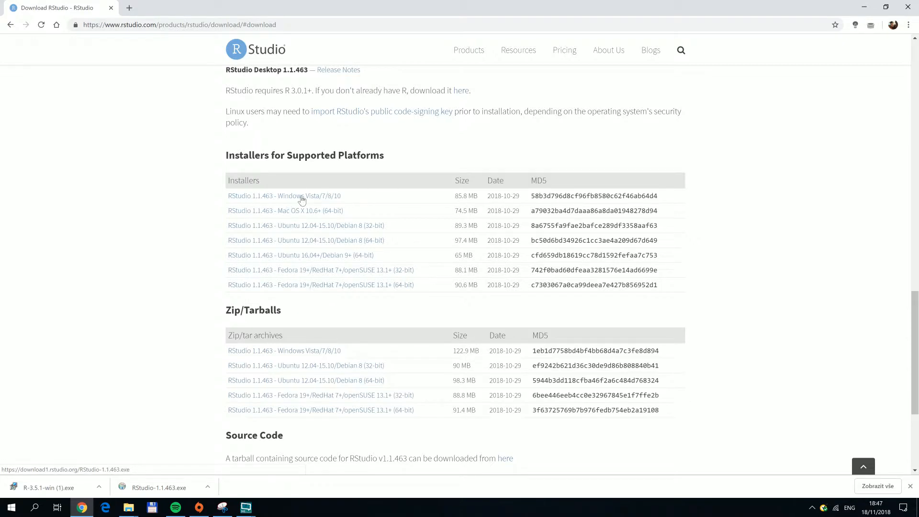
Install RStudio from the downloaded RStudio-1.1.463.exe, changing the target folder's drive to E and keeping the default Start Menu folder
{"action": "left_click", "coordinate": [182, 486]}
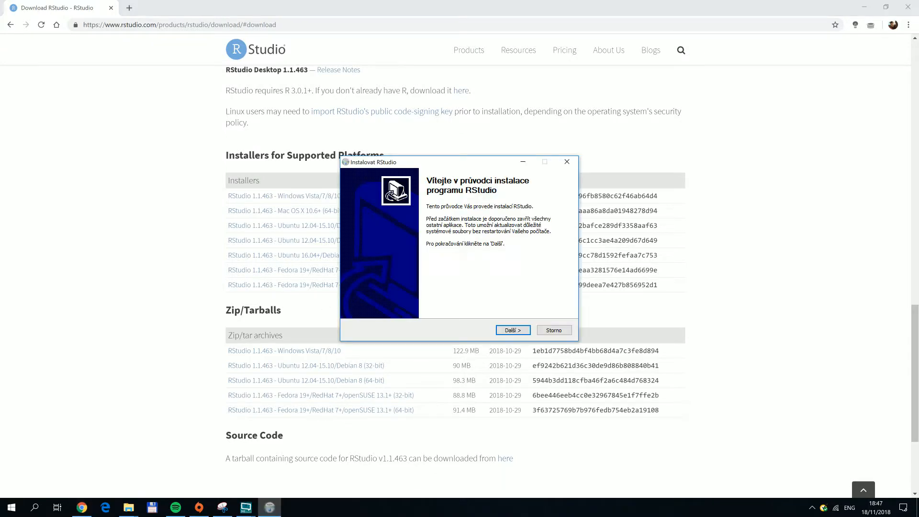
{"action": "left_click", "coordinate": [511, 330]}
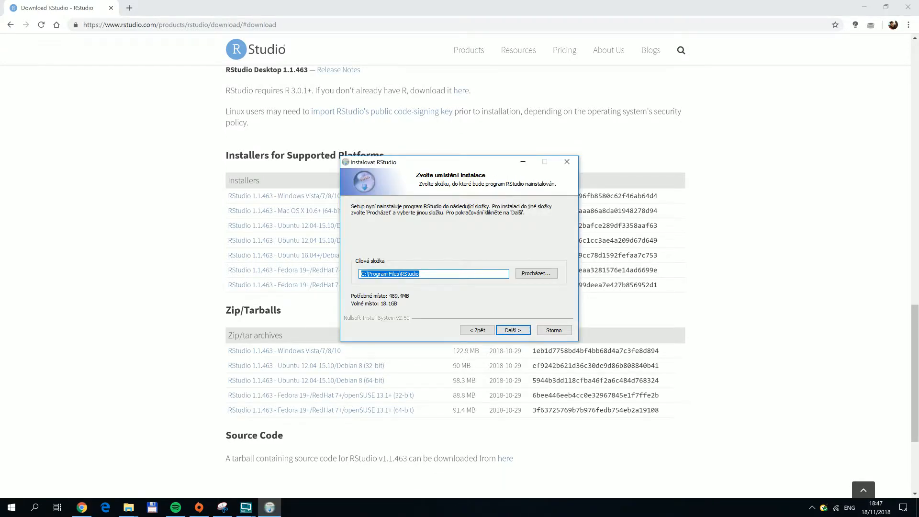
{"action": "left_click_drag", "start_coordinate": [365, 274], "coordinate": [351, 277]}
{"action": "type", "text": "E"}
{"action": "left_click", "coordinate": [521, 329]}
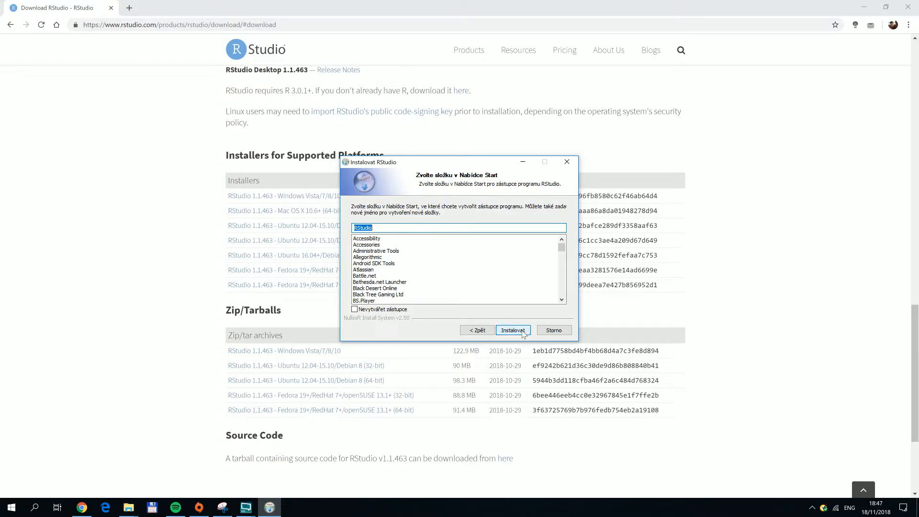
{"action": "left_click", "coordinate": [514, 331]}
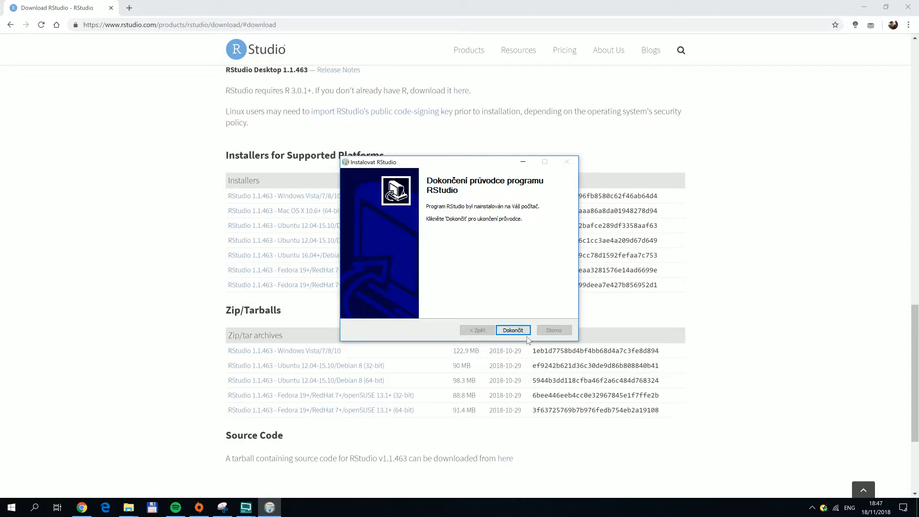
{"action": "left_click", "coordinate": [515, 330]}
Find the installed RStudio application with a Windows search for "rstudio" and launch it
{"action": "left_click", "coordinate": [11, 507]}
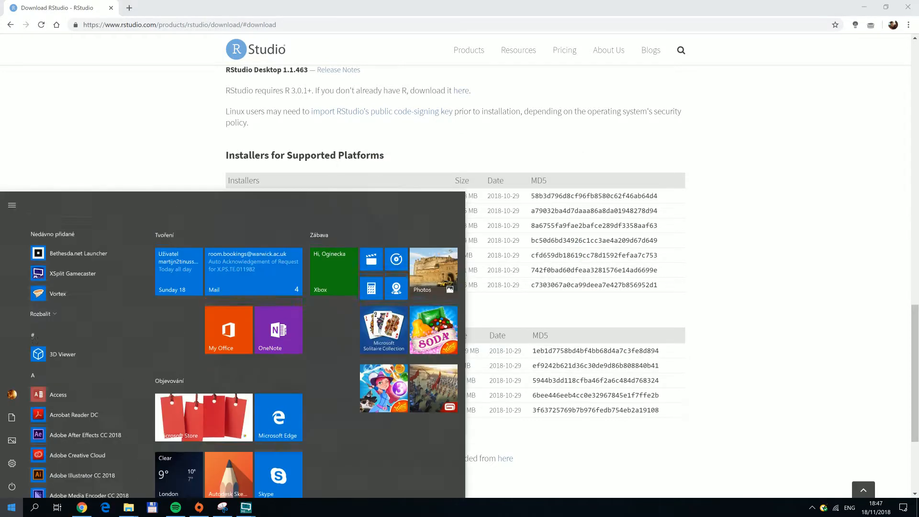
{"action": "type", "text": "rst"}
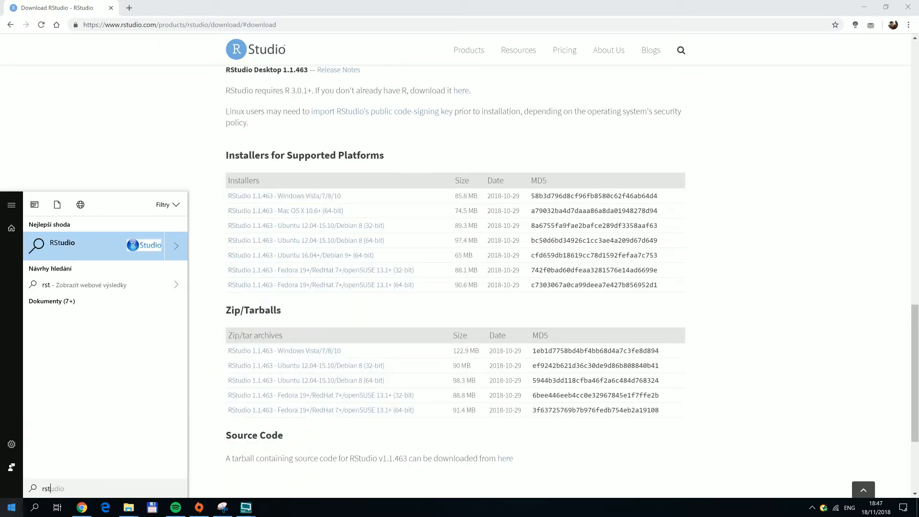
{"action": "type", "text": "udio"}
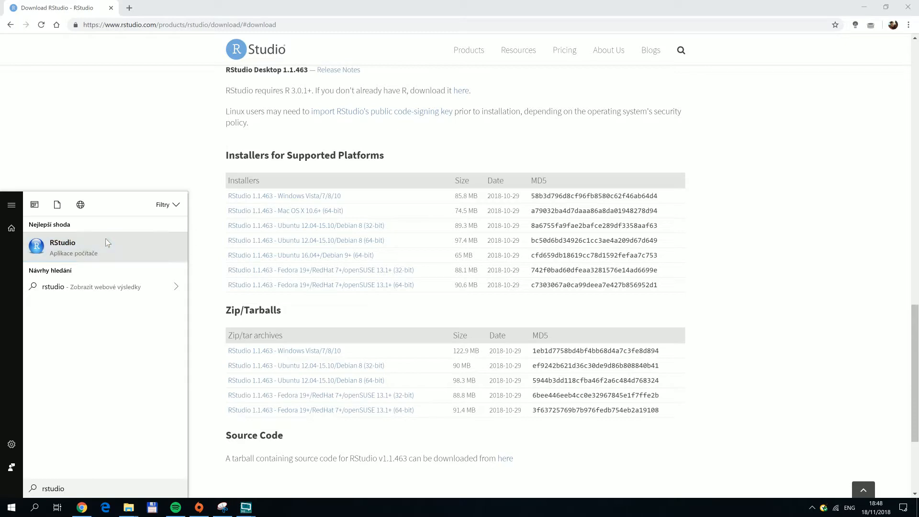
{"action": "left_click", "coordinate": [105, 243]}
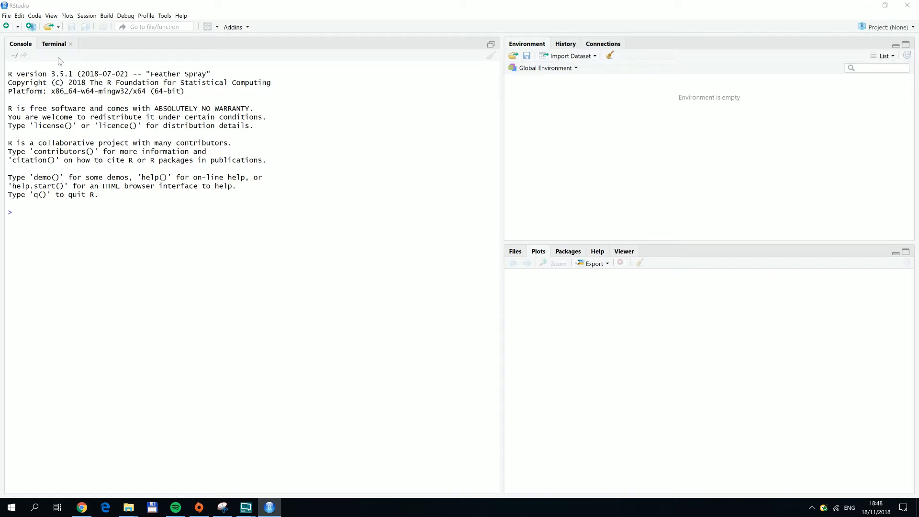
Create a new blank R script
{"action": "left_click", "coordinate": [6, 16]}
{"action": "mouse_move", "coordinate": [12, 25]}
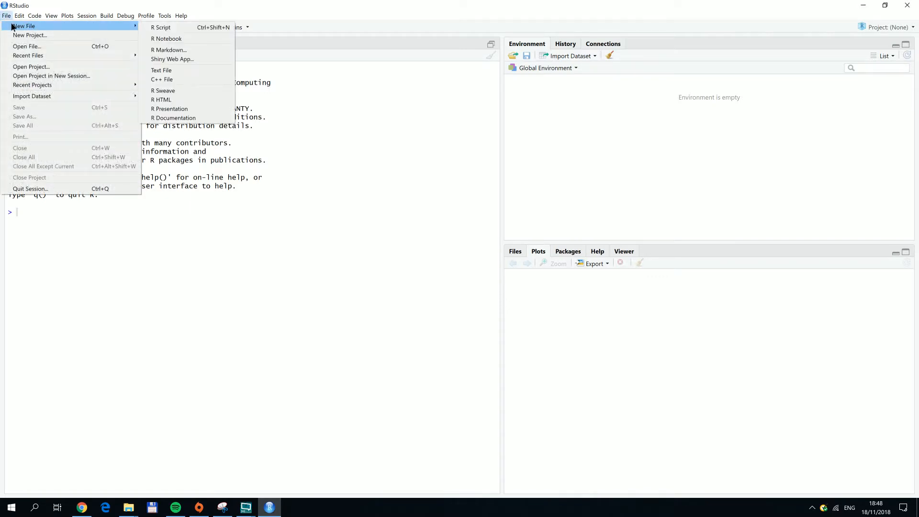
{"action": "left_click", "coordinate": [176, 30]}
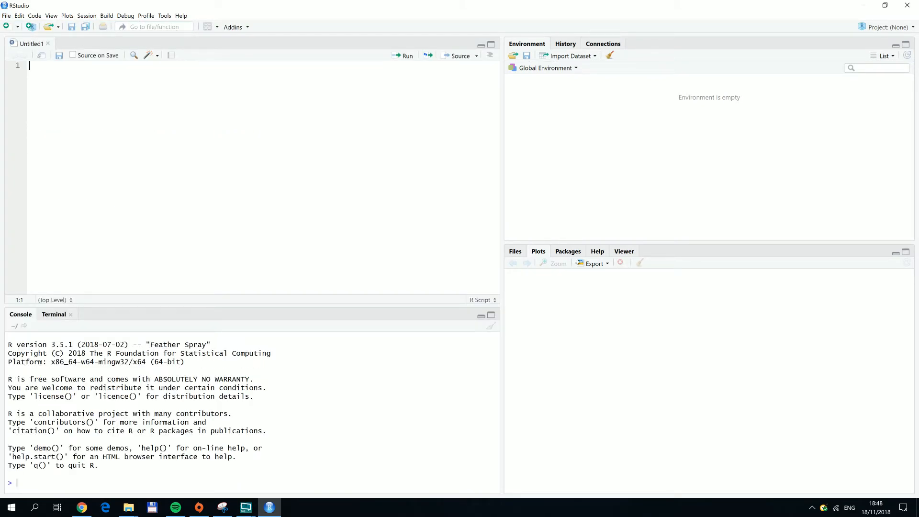
{"action": "type", "text": "sdfdsfdsfsd"}
{"action": "key", "text": "shift+Home"}
{"action": "key", "text": "BackSpace"}
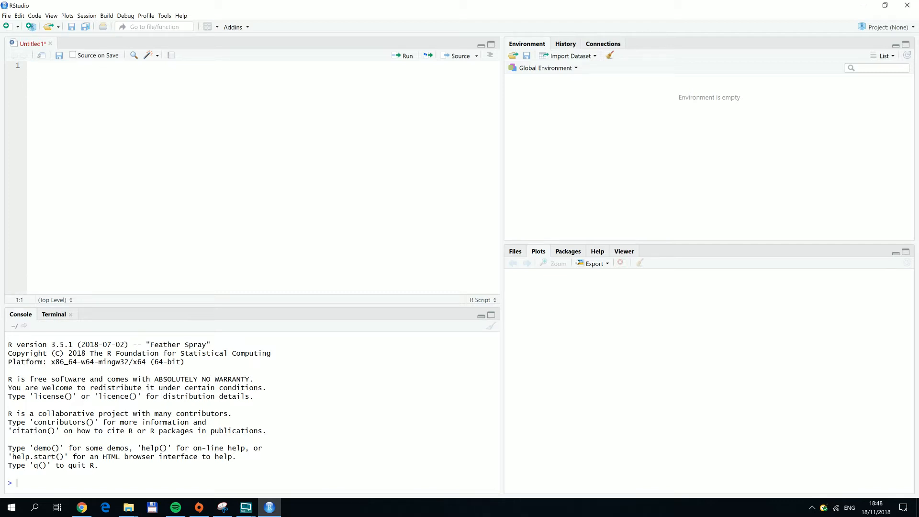